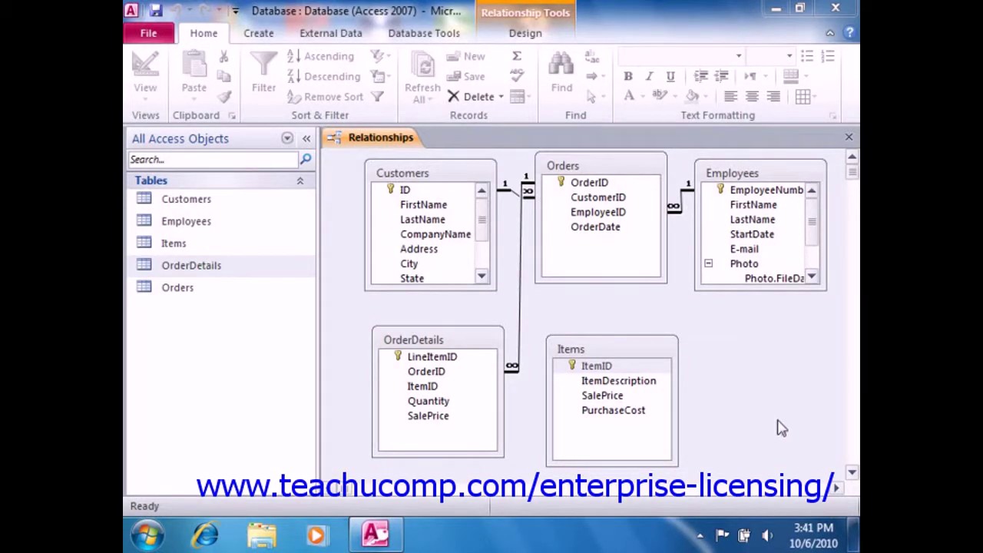
Examine the fields of the OrderDetails and Items tables in the relationships layout, and close the layout
{"action": "left_click", "coordinate": [606, 395]}
{"action": "left_click_drag", "start_coordinate": [472, 391], "coordinate": [607, 369]}
{"action": "left_click", "coordinate": [606, 381]}
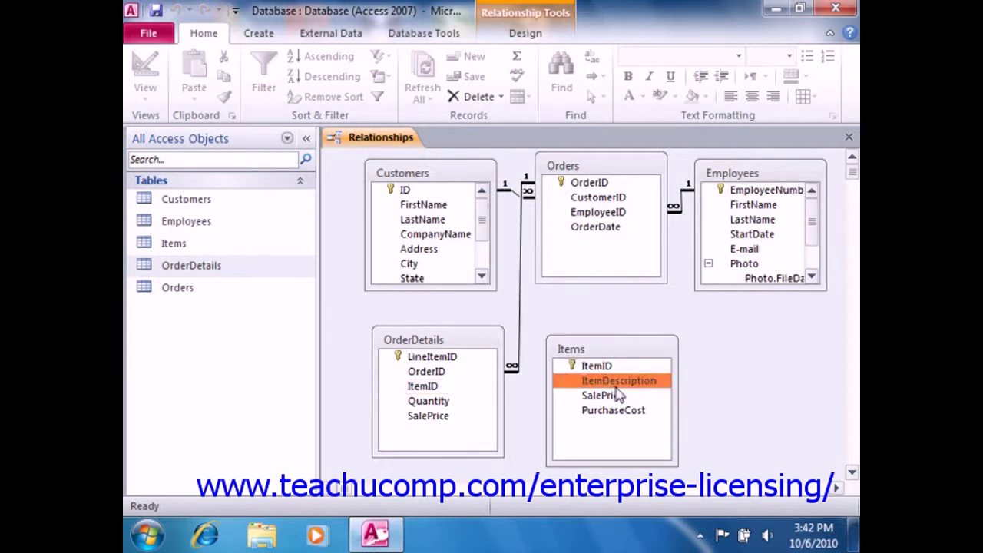
{"action": "left_click", "coordinate": [507, 358]}
{"action": "left_click", "coordinate": [497, 371]}
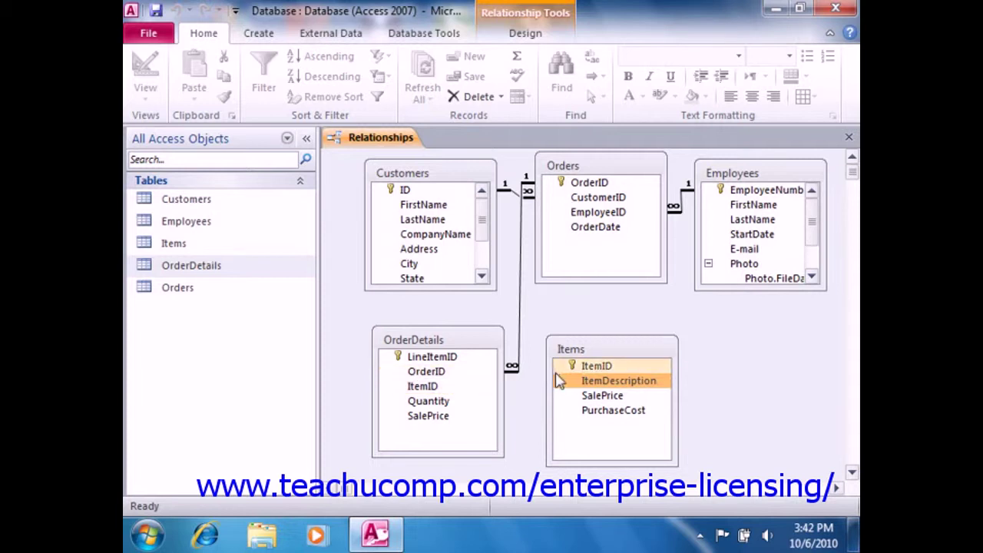
{"action": "left_click", "coordinate": [584, 367]}
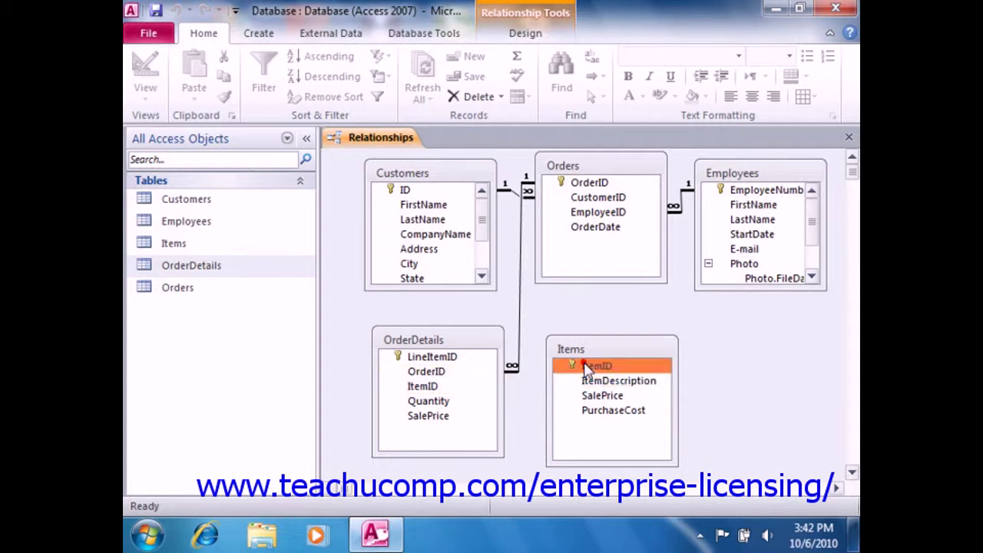
{"action": "left_click", "coordinate": [849, 137]}
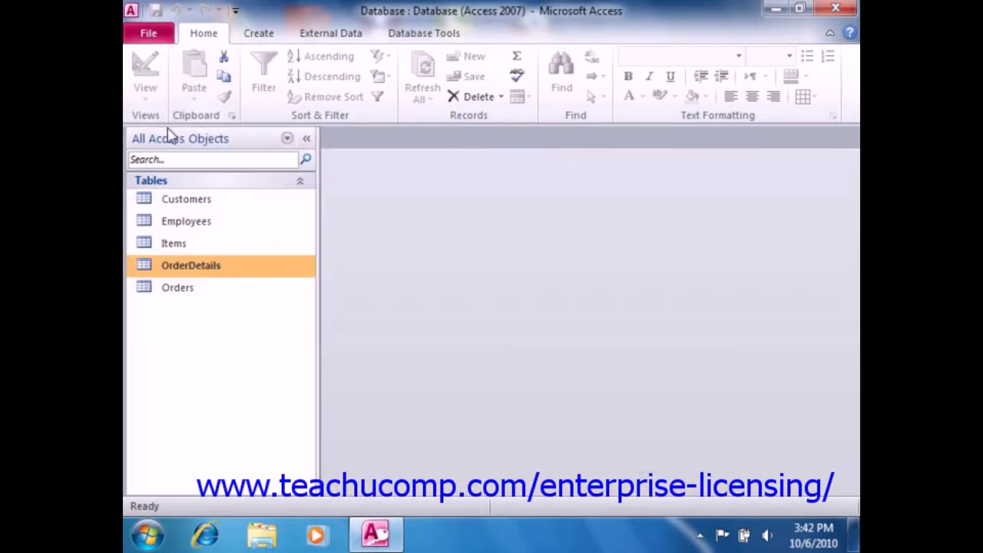
Open the OrderDetails table in Design view
{"action": "left_click", "coordinate": [211, 266]}
{"action": "right_click", "coordinate": [214, 266]}
{"action": "left_click", "coordinate": [255, 223]}
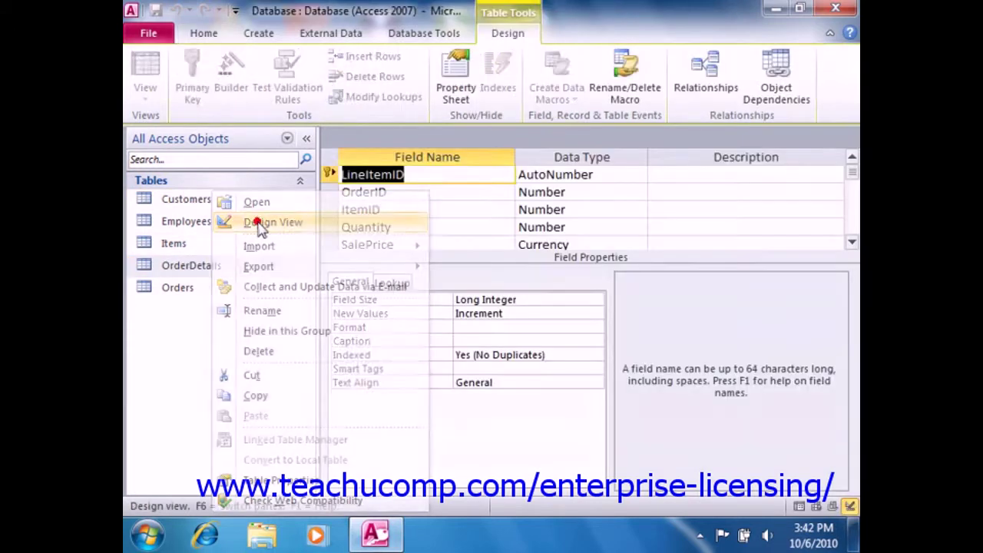
Start the Lookup Wizard for the ItemID field, getting its values from another table and choosing Items as the source
{"action": "left_click", "coordinate": [586, 206]}
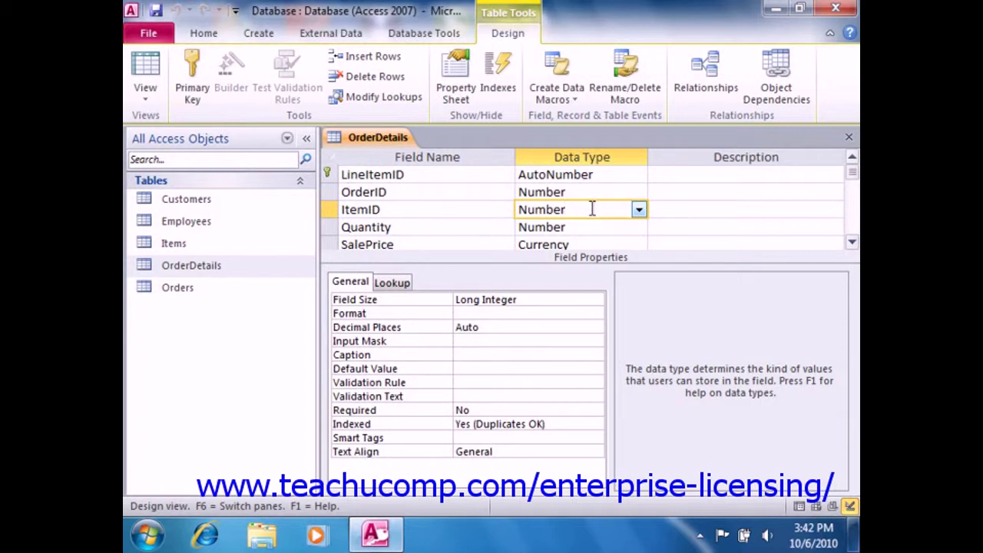
{"action": "left_click", "coordinate": [638, 209]}
{"action": "left_click", "coordinate": [600, 421]}
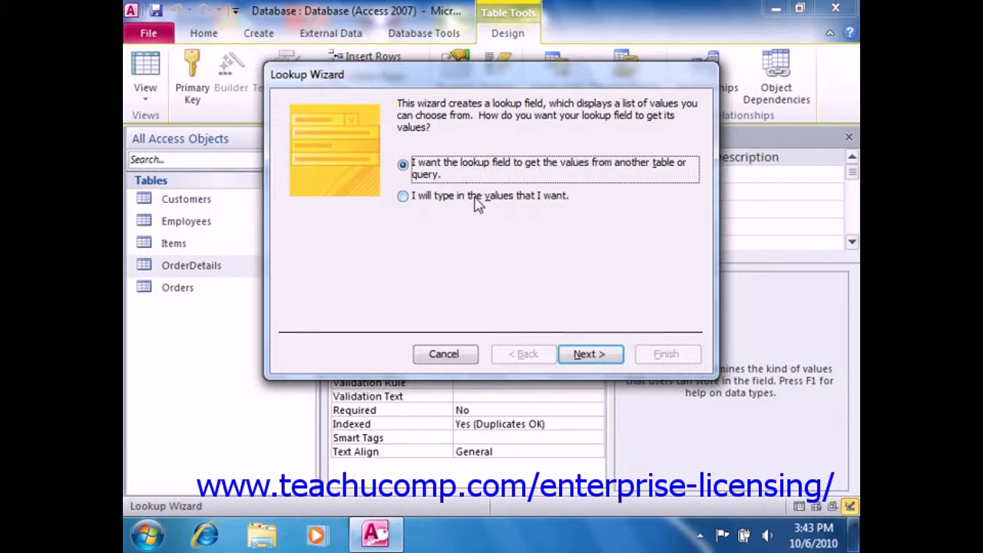
{"action": "left_click", "coordinate": [403, 164]}
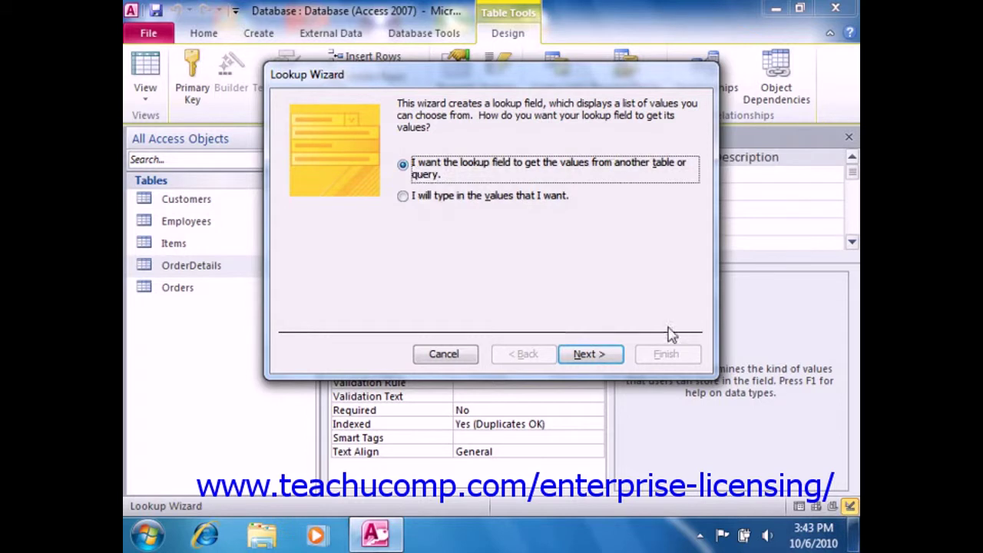
{"action": "left_click", "coordinate": [602, 359]}
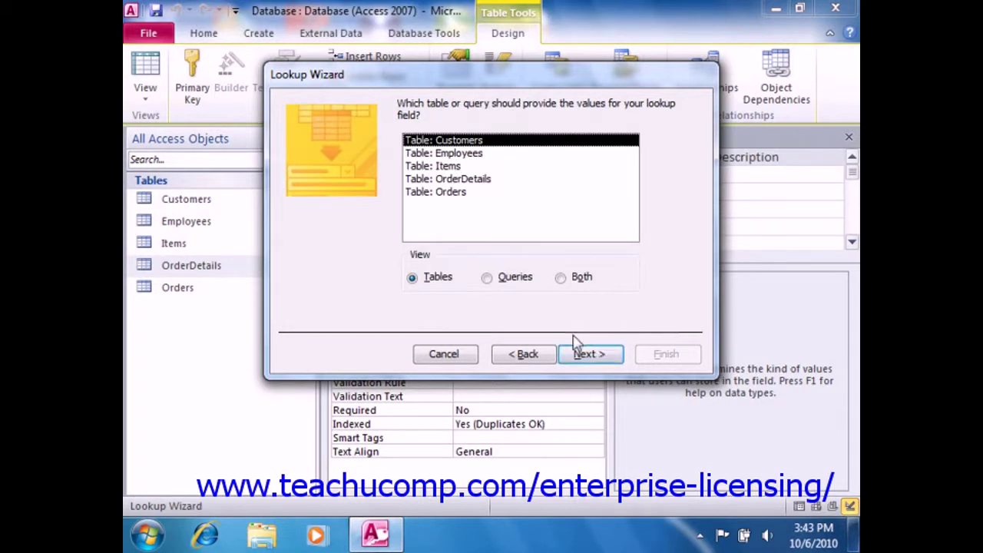
{"action": "left_click", "coordinate": [449, 168]}
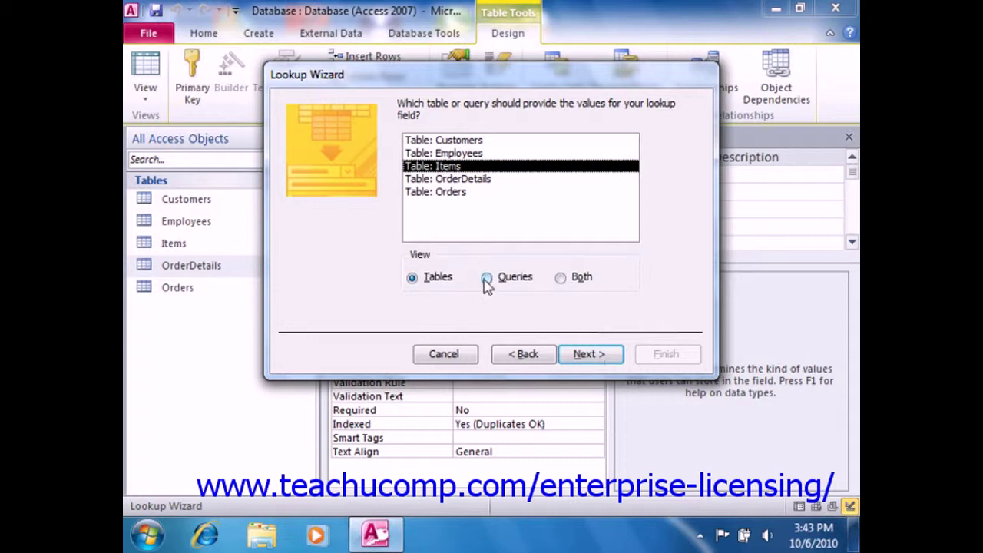
{"action": "left_click", "coordinate": [592, 356]}
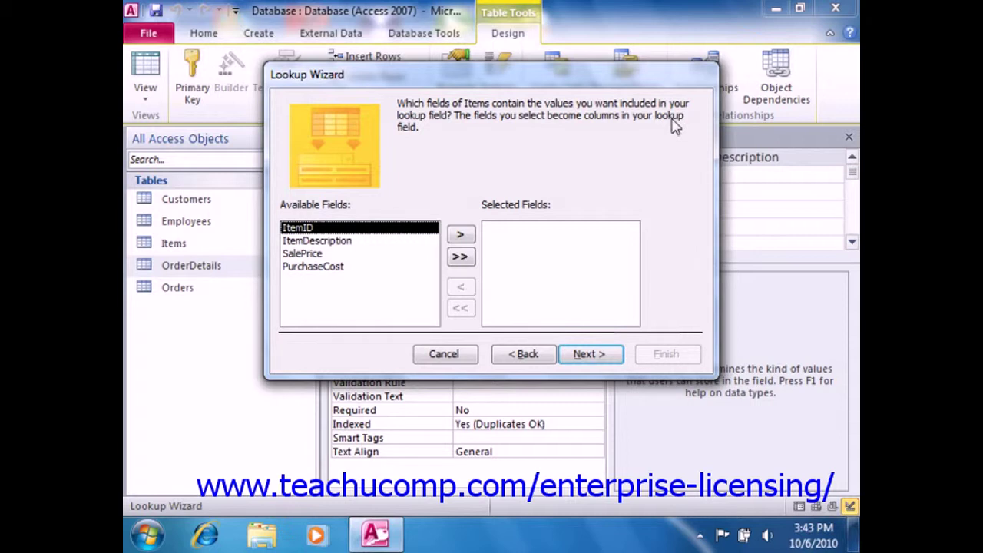
Include the ItemID and ItemDescription fields as the lookup columns
{"action": "left_click", "coordinate": [461, 235]}
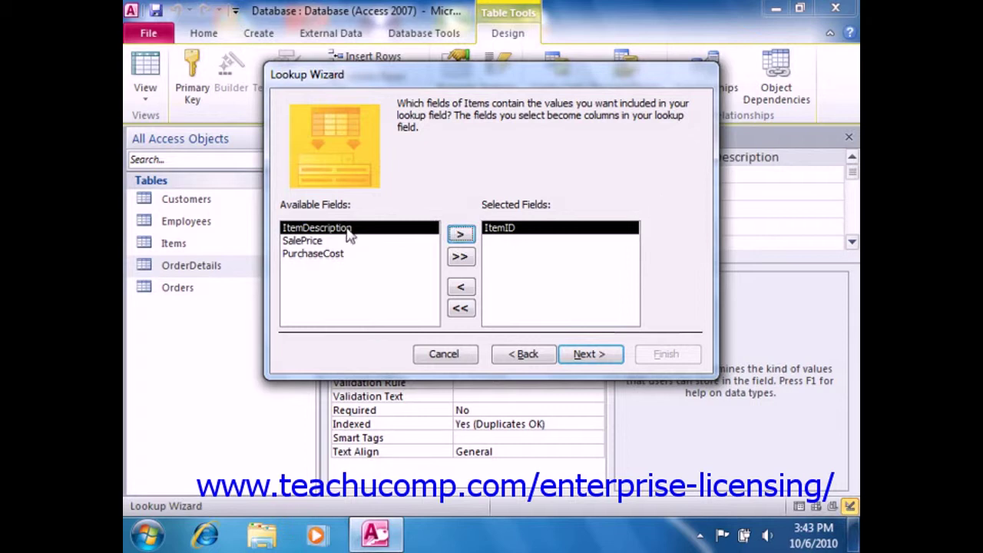
{"action": "left_click", "coordinate": [459, 233]}
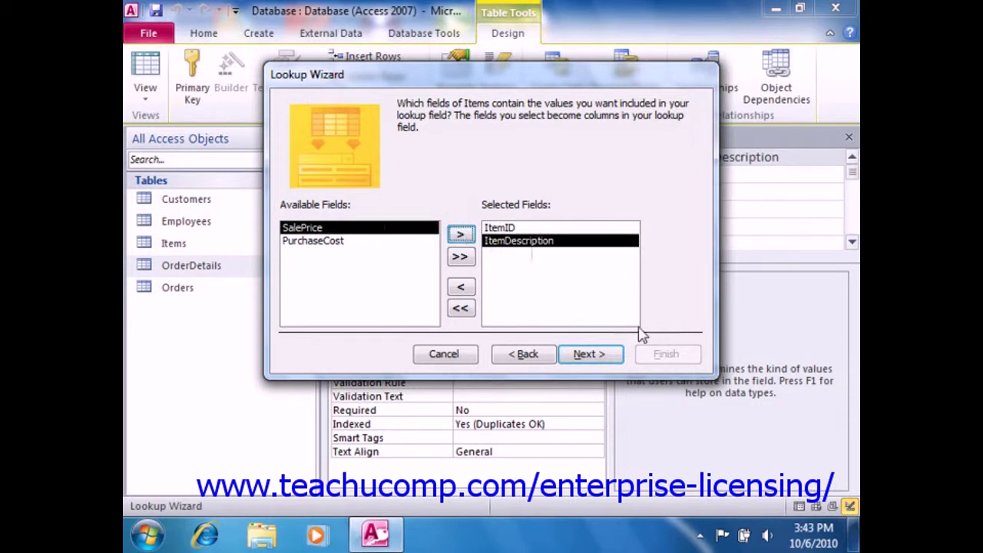
{"action": "left_click", "coordinate": [607, 355]}
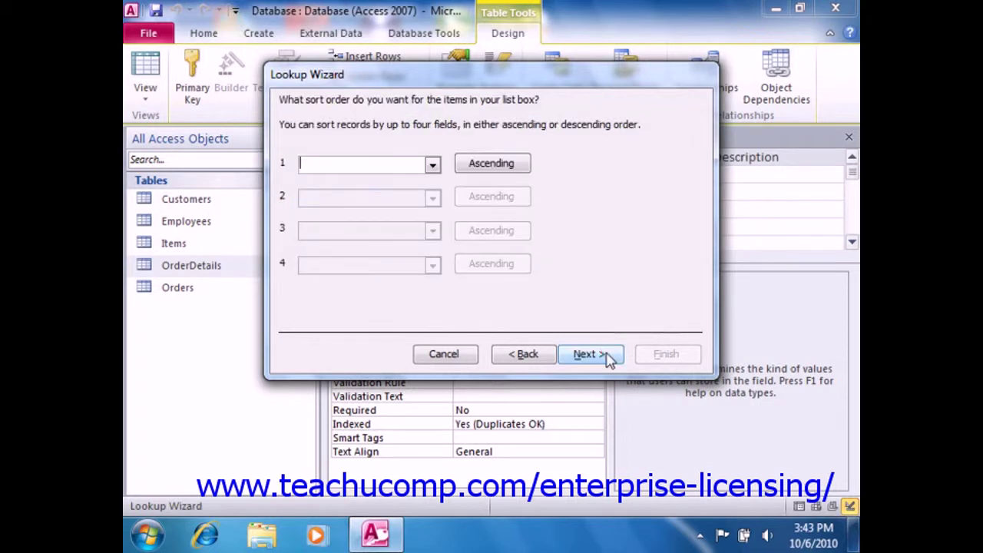
Sort the lookup list by ItemDescription in ascending order
{"action": "left_click", "coordinate": [432, 167]}
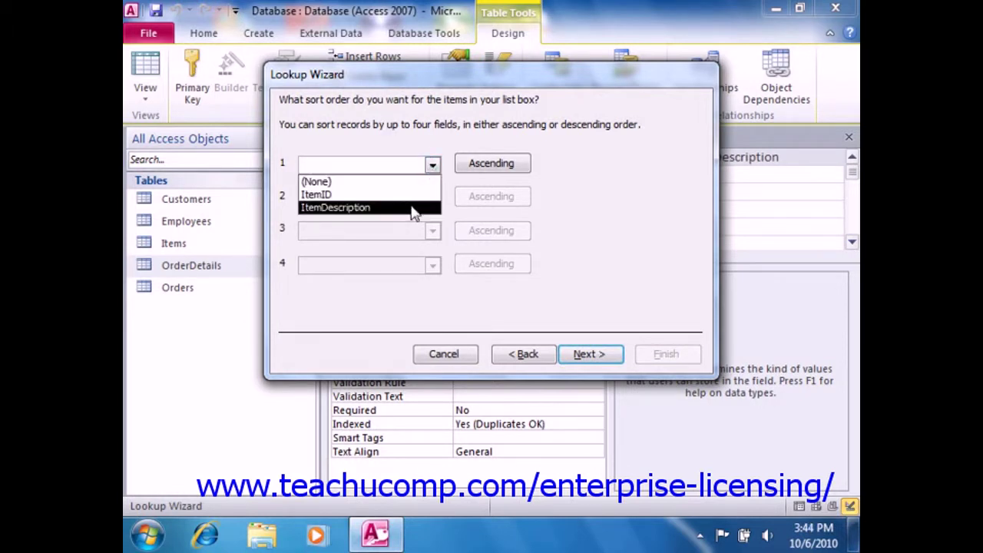
{"action": "left_click", "coordinate": [412, 209]}
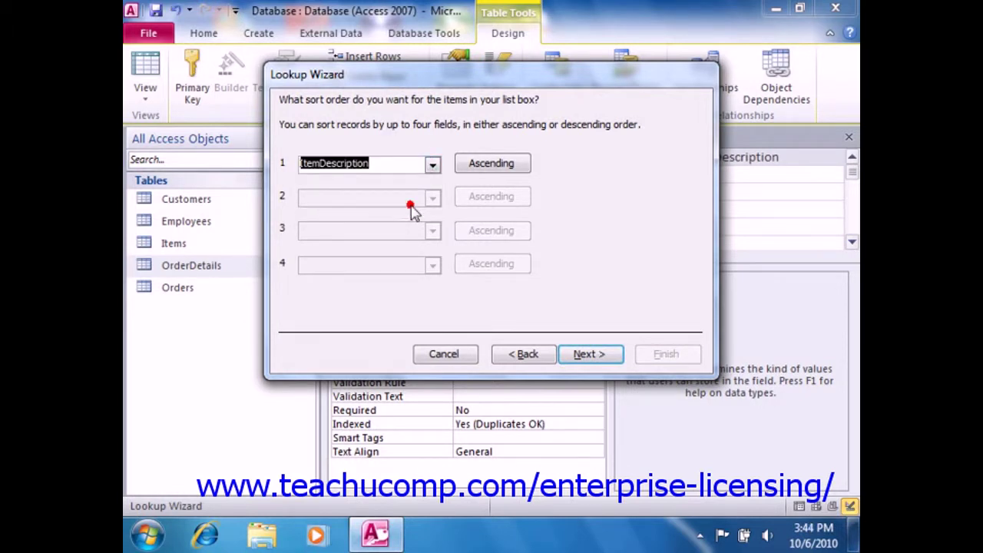
{"action": "left_click", "coordinate": [518, 162]}
{"action": "left_click", "coordinate": [520, 164]}
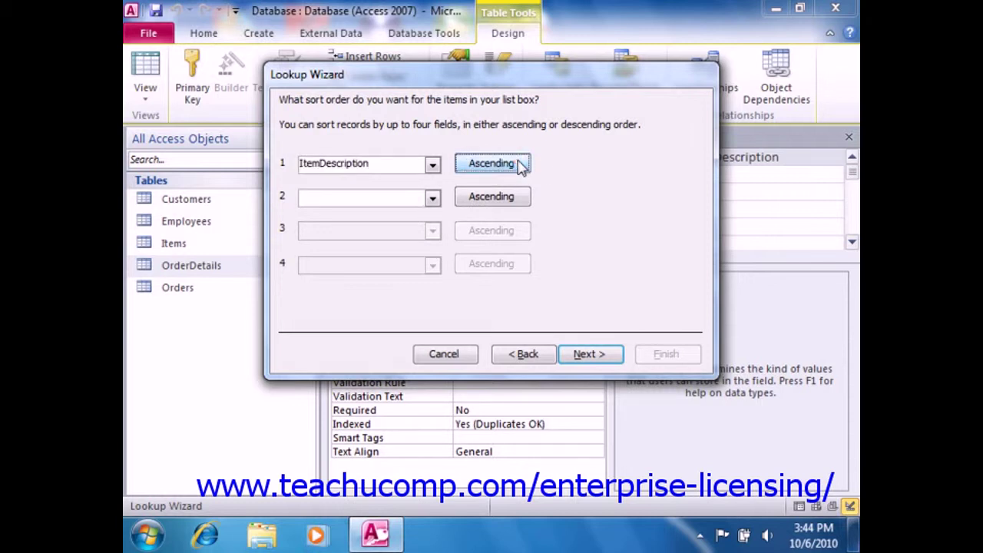
{"action": "left_click", "coordinate": [586, 355]}
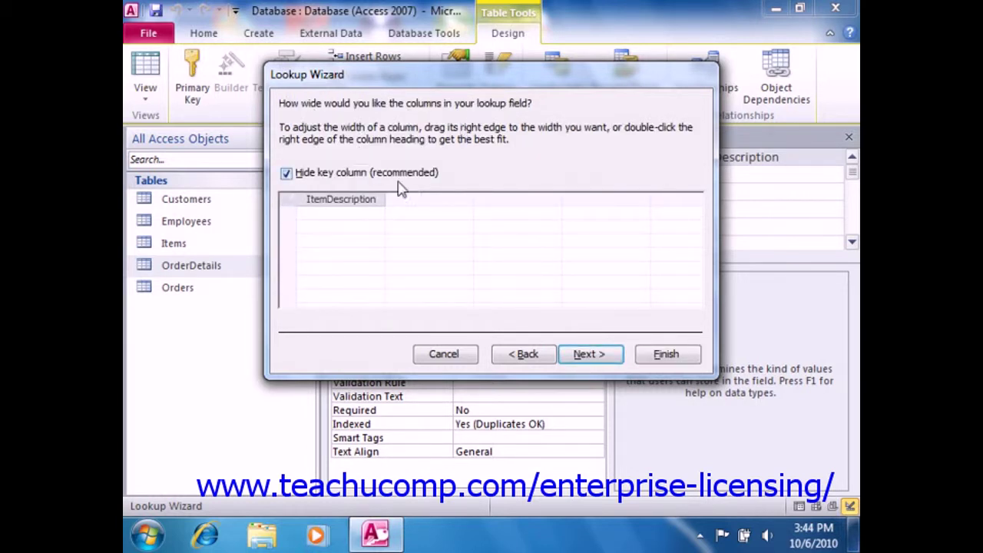
Keep the key column hidden and widen the ItemDescription lookup column to more than double its width
{"action": "left_click", "coordinate": [287, 175]}
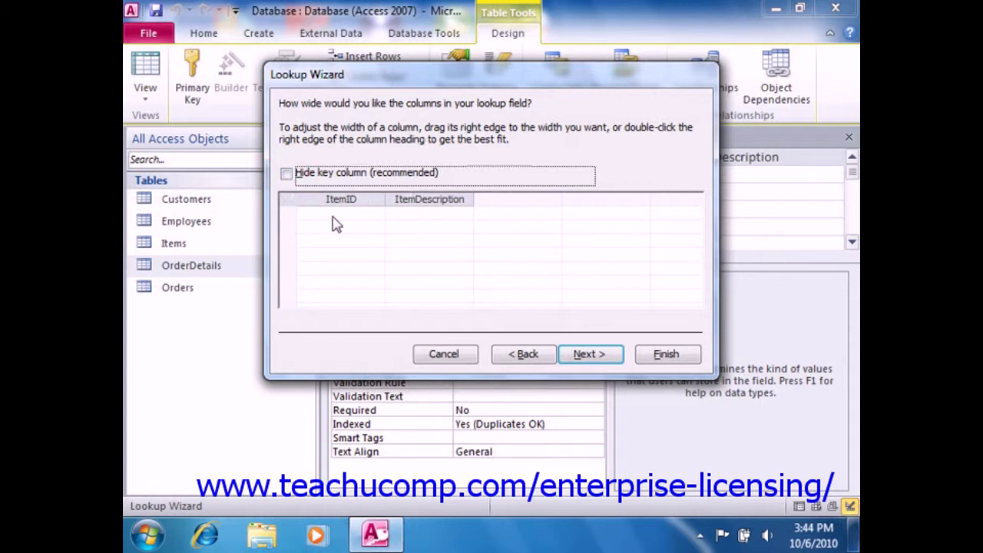
{"action": "left_click", "coordinate": [286, 174]}
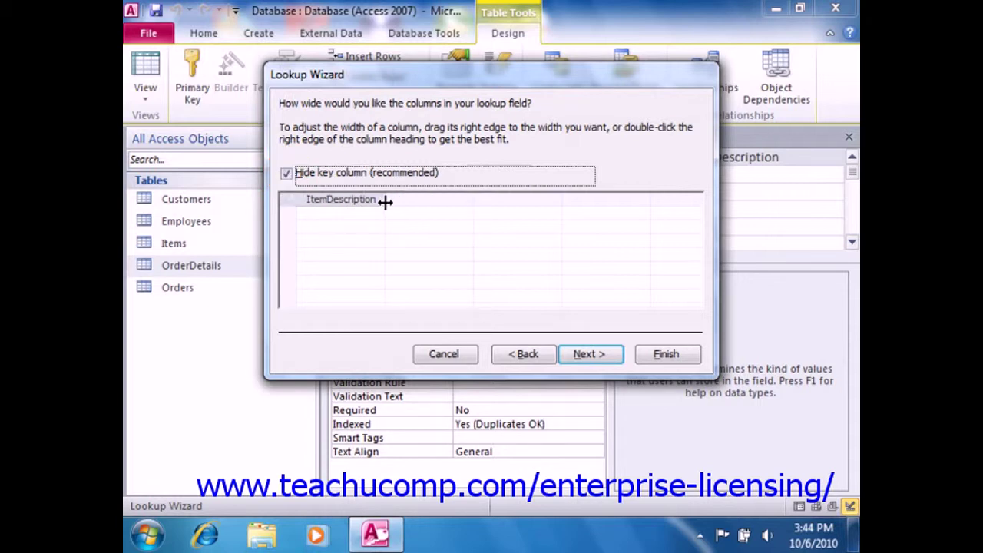
{"action": "left_click_drag", "start_coordinate": [386, 200], "coordinate": [513, 199]}
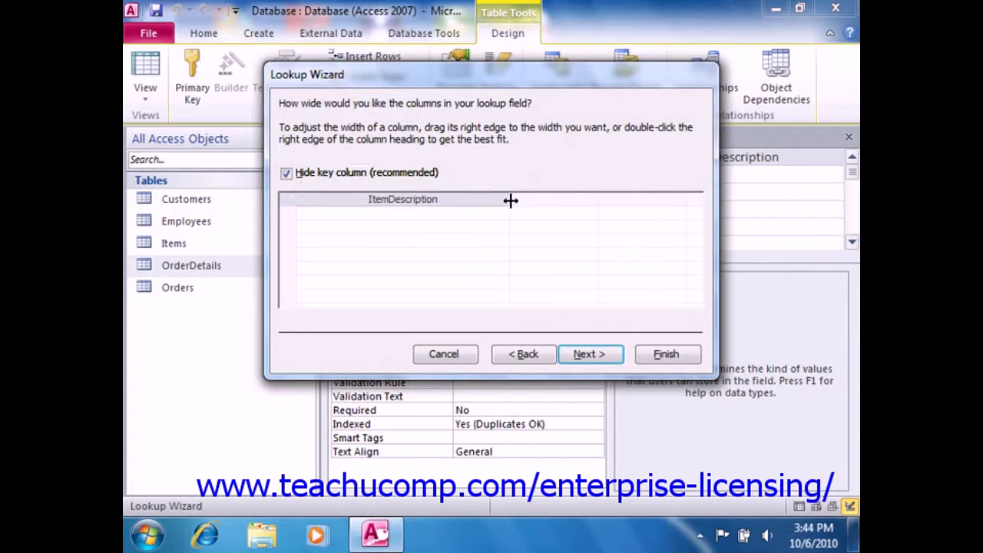
{"action": "left_click", "coordinate": [581, 356]}
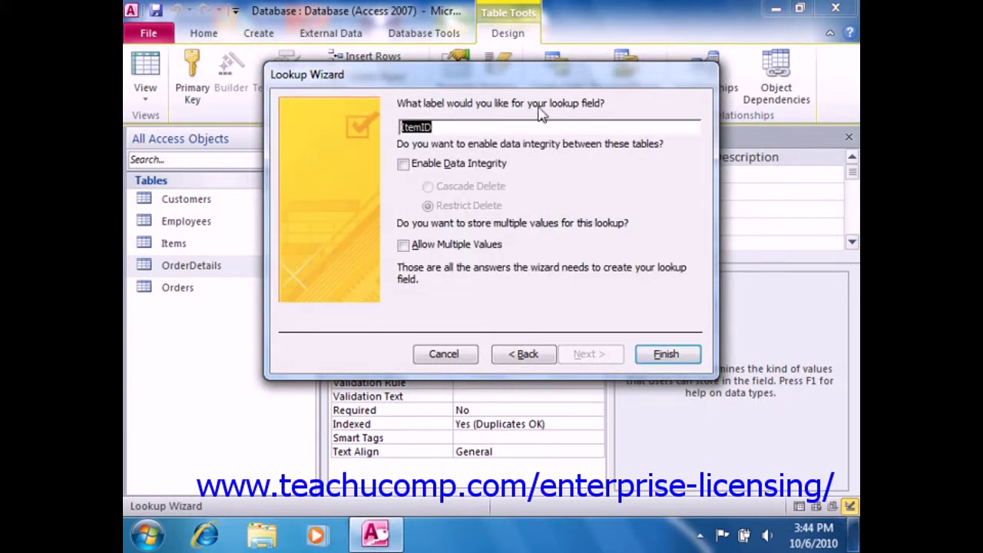
Enable data integrity with Restrict Delete for the ItemID lookup, finish the wizard and save the table
{"action": "left_click", "coordinate": [441, 127]}
{"action": "left_click", "coordinate": [404, 165]}
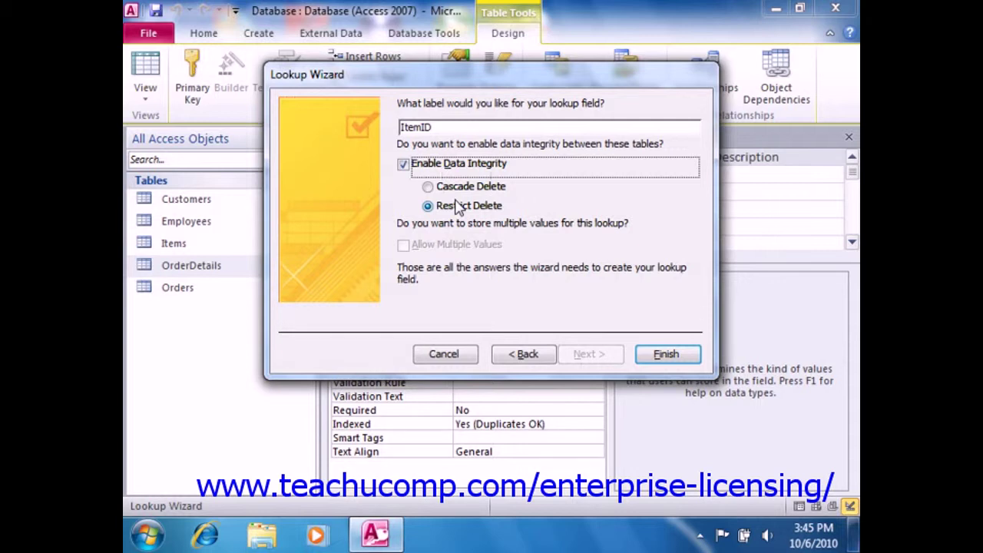
{"action": "left_click", "coordinate": [662, 358]}
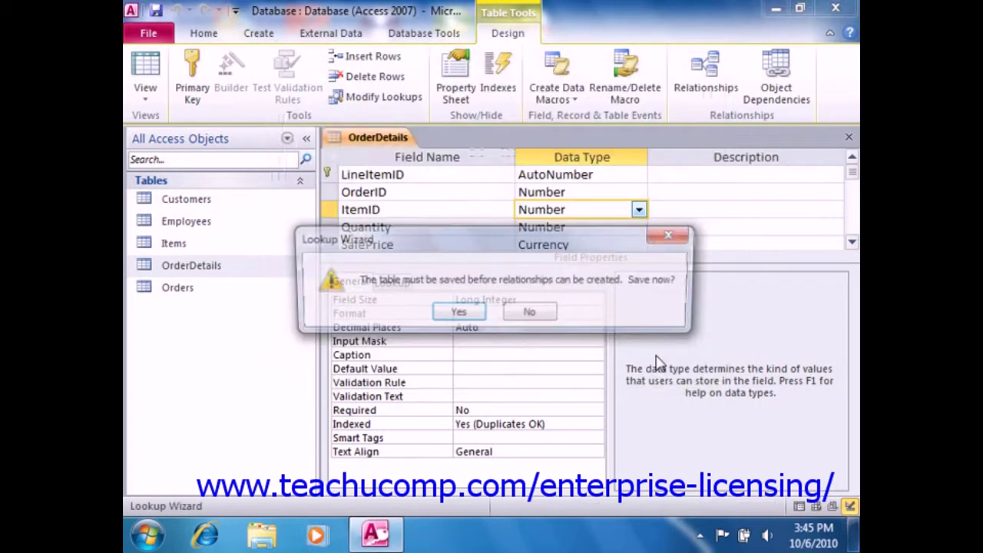
{"action": "left_click", "coordinate": [458, 314]}
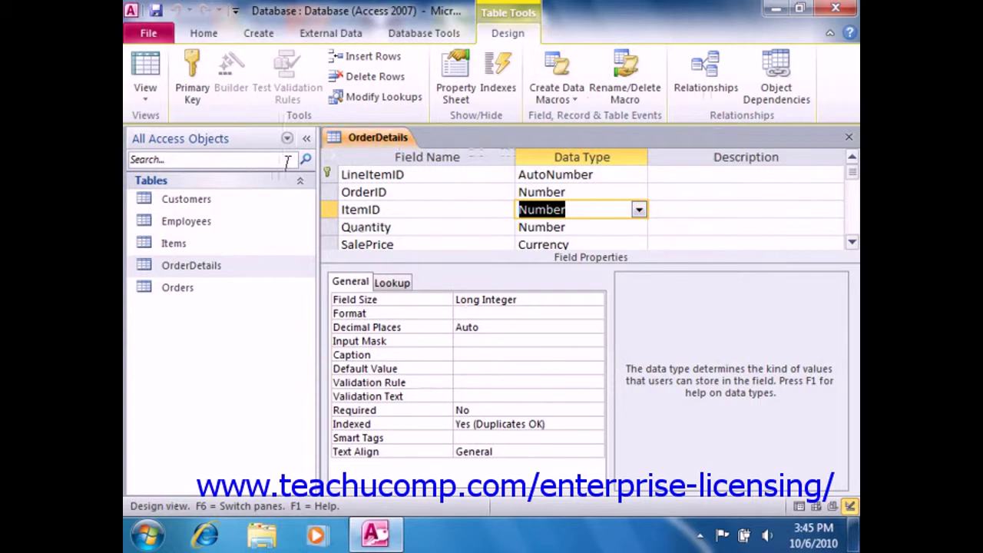
Check the new record's ItemID lookup list in the OrderDetails datasheet, and close the table
{"action": "left_click", "coordinate": [146, 67]}
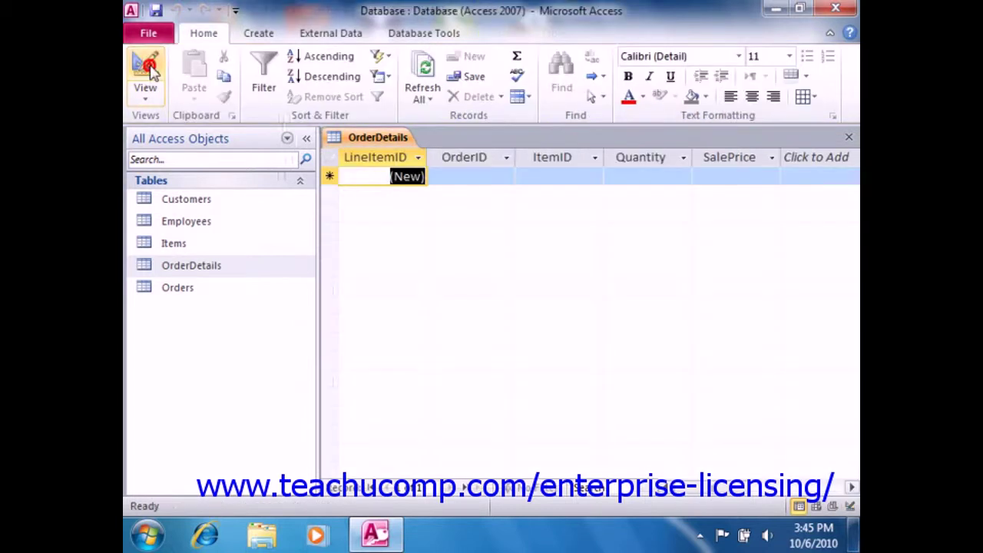
{"action": "left_click", "coordinate": [576, 177]}
{"action": "left_click", "coordinate": [594, 177]}
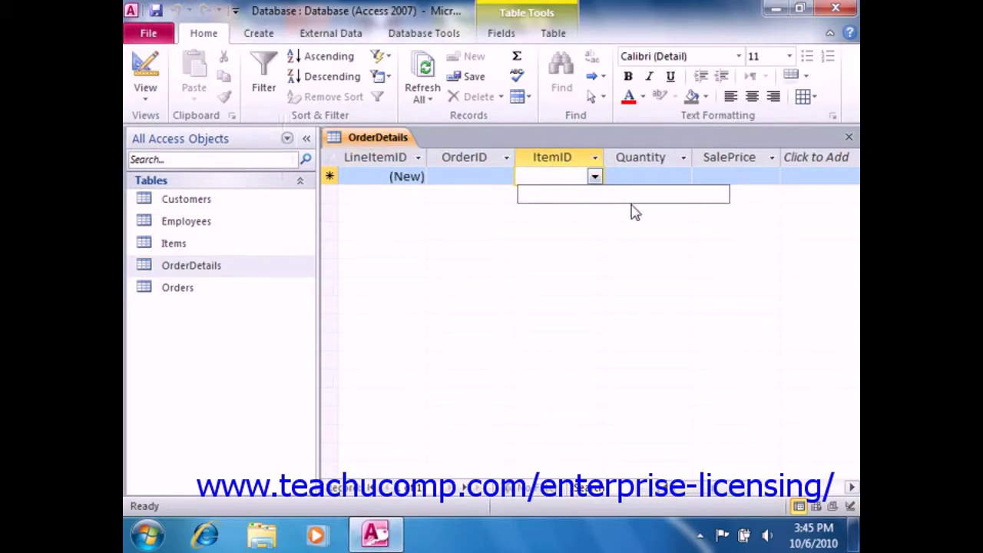
{"action": "left_click", "coordinate": [593, 177]}
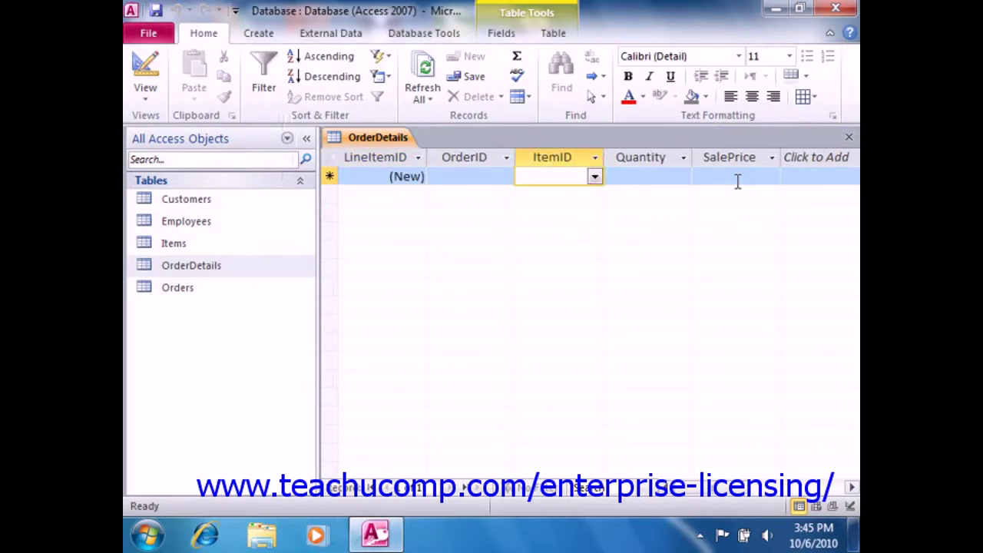
{"action": "left_click", "coordinate": [848, 137]}
View the Items table's fields in Design view and close the table
{"action": "left_click", "coordinate": [218, 242]}
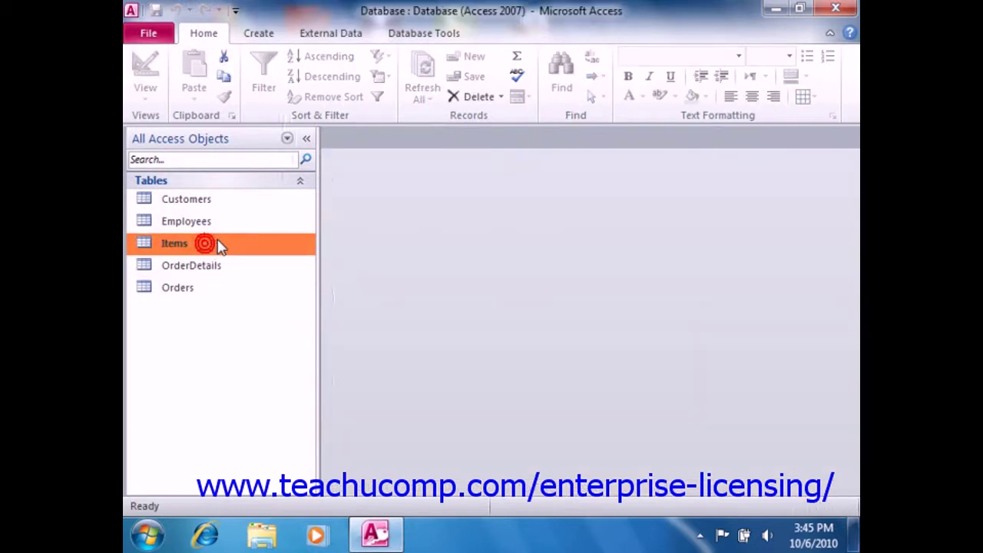
{"action": "right_click", "coordinate": [217, 242]}
{"action": "left_click", "coordinate": [265, 222]}
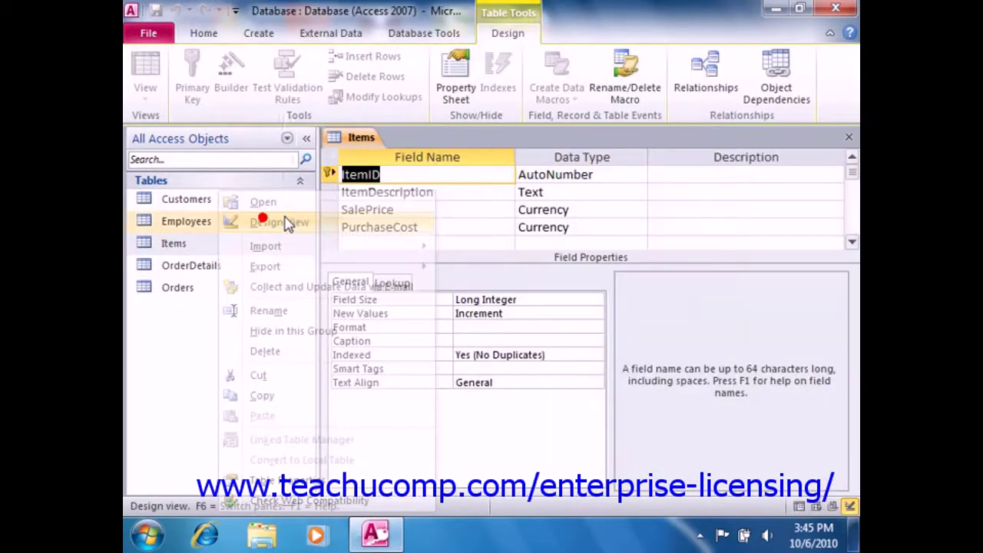
{"action": "left_click", "coordinate": [848, 137]}
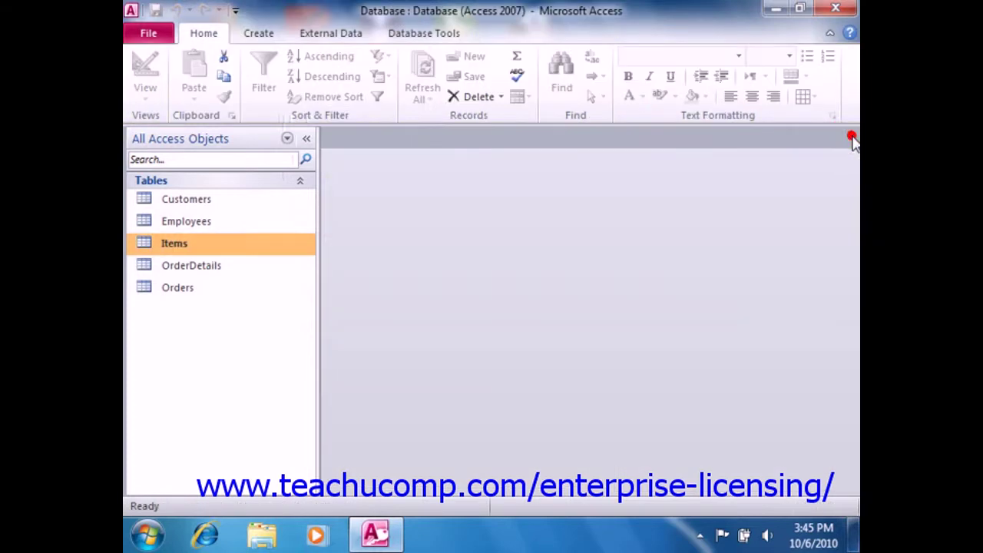
View the database relationships to check the link between OrderDetails and Items, and close the layout
{"action": "left_click", "coordinate": [272, 34]}
{"action": "left_click", "coordinate": [340, 35]}
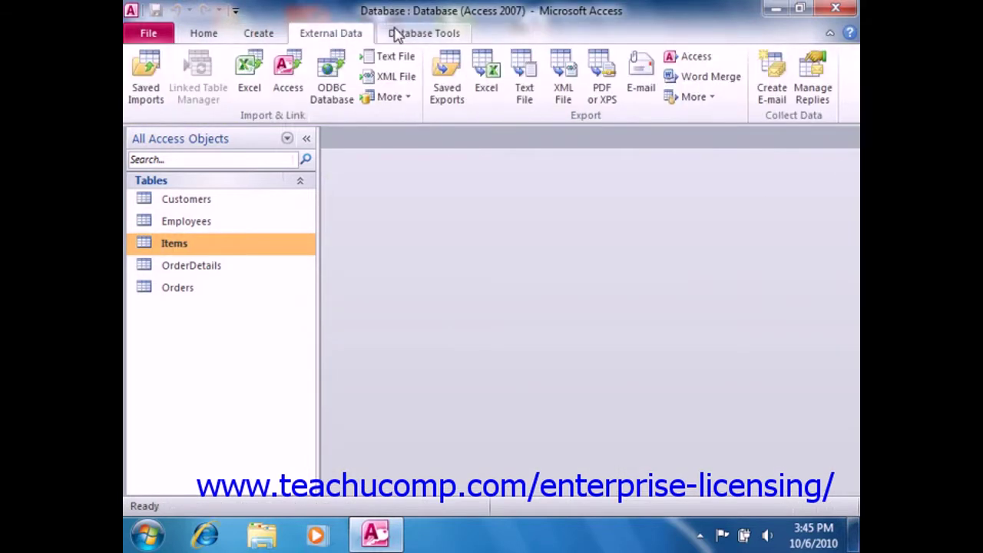
{"action": "left_click", "coordinate": [394, 32]}
{"action": "left_click", "coordinate": [350, 70]}
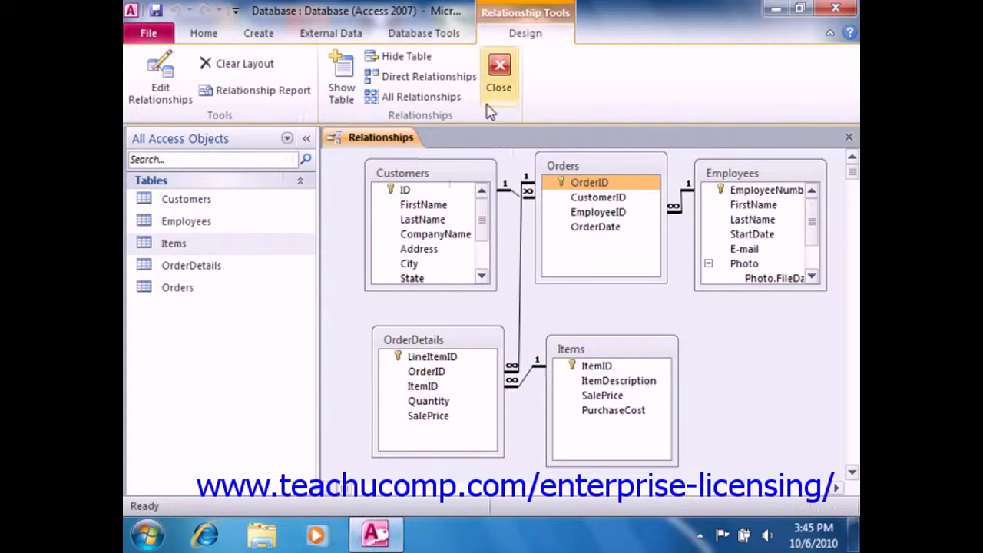
{"action": "left_click", "coordinate": [501, 88]}
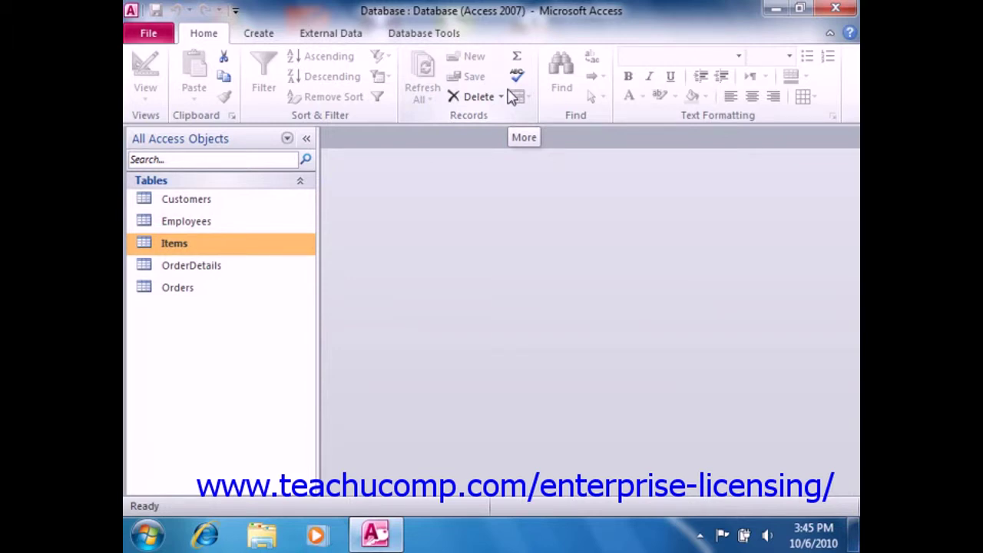
Open the OrderDetails table in Design view and select its ItemID field
{"action": "left_click", "coordinate": [238, 265]}
{"action": "right_click", "coordinate": [238, 265]}
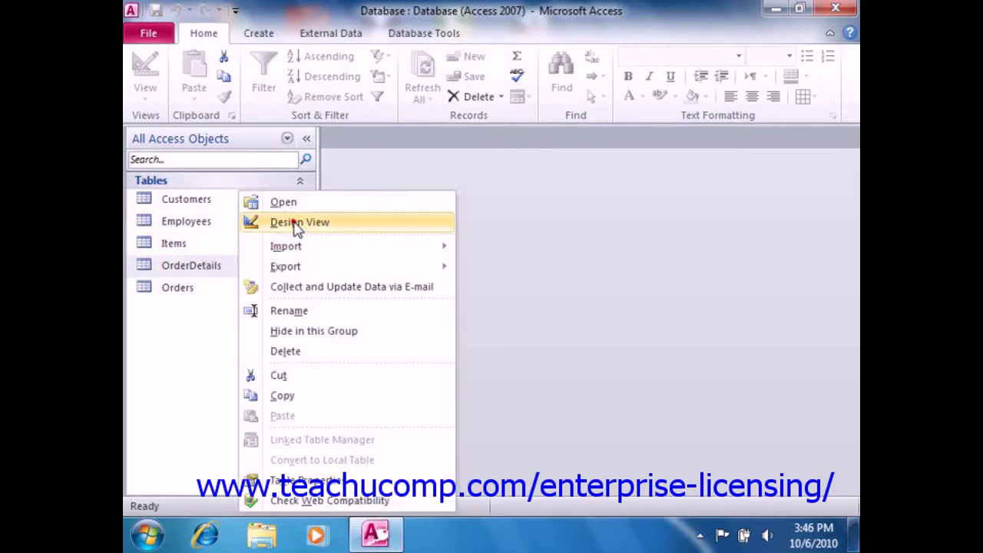
{"action": "left_click", "coordinate": [265, 225]}
{"action": "left_click", "coordinate": [466, 210]}
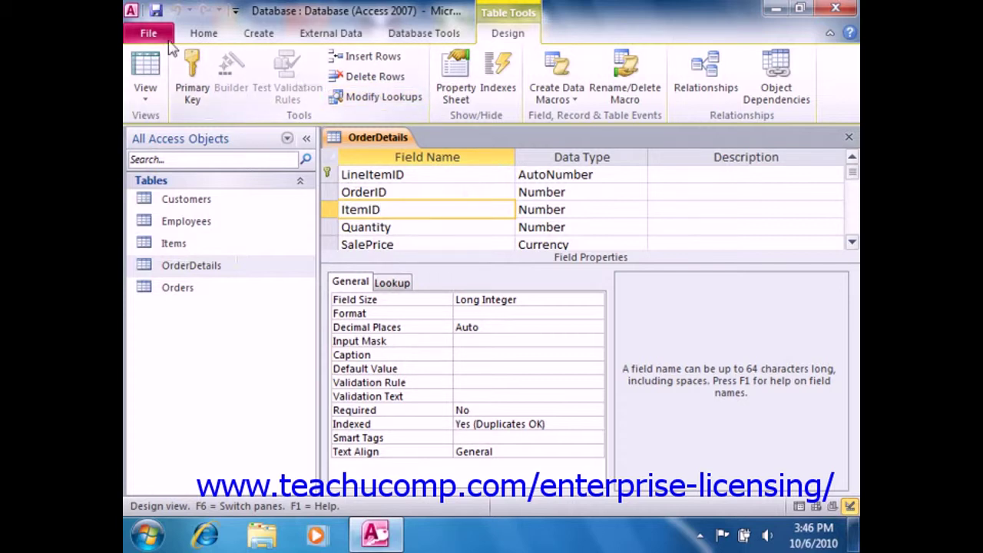
Switch OrderDetails to Datasheet view to inspect the ItemID drop-down list, and close the table
{"action": "left_click", "coordinate": [145, 67]}
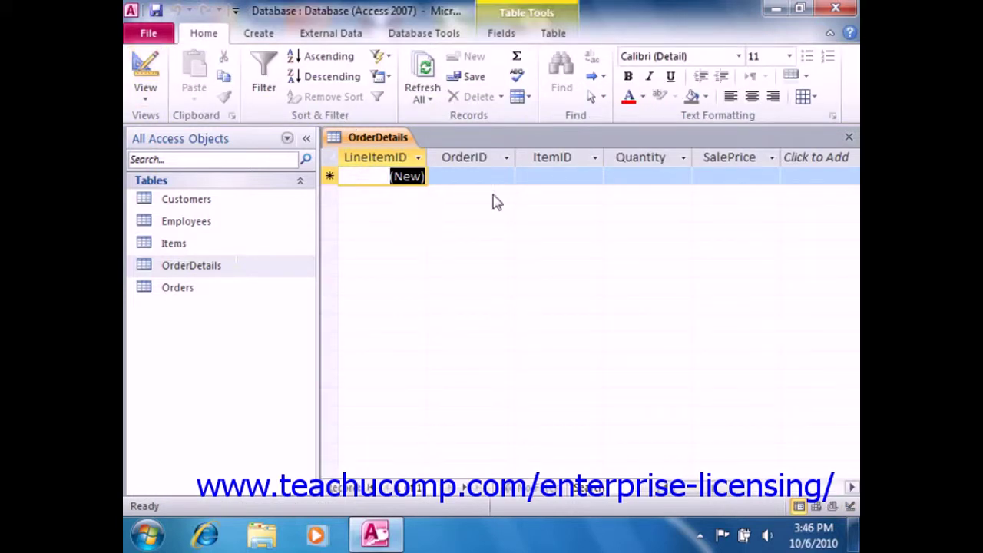
{"action": "left_click", "coordinate": [559, 172]}
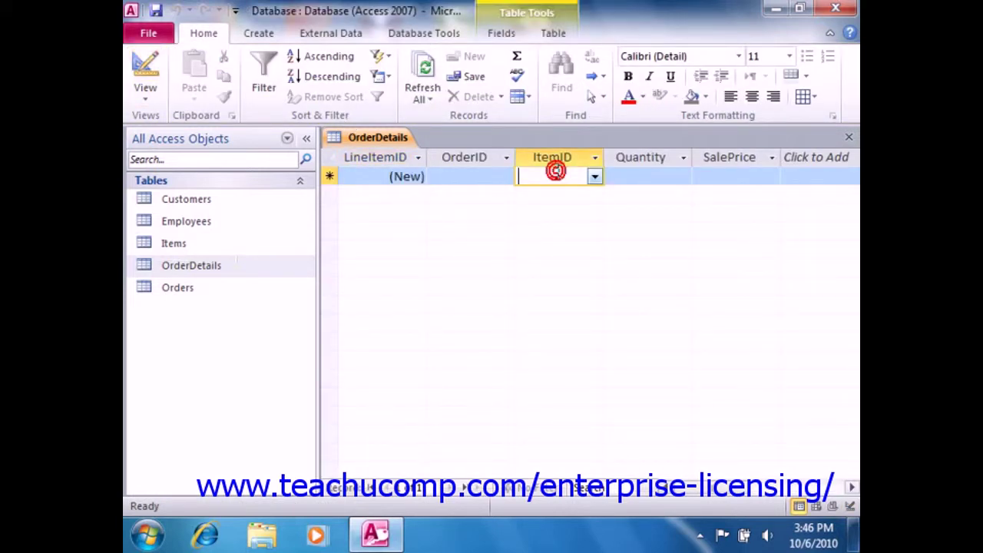
{"action": "left_click", "coordinate": [595, 178]}
{"action": "left_click", "coordinate": [595, 178]}
{"action": "left_click", "coordinate": [849, 136]}
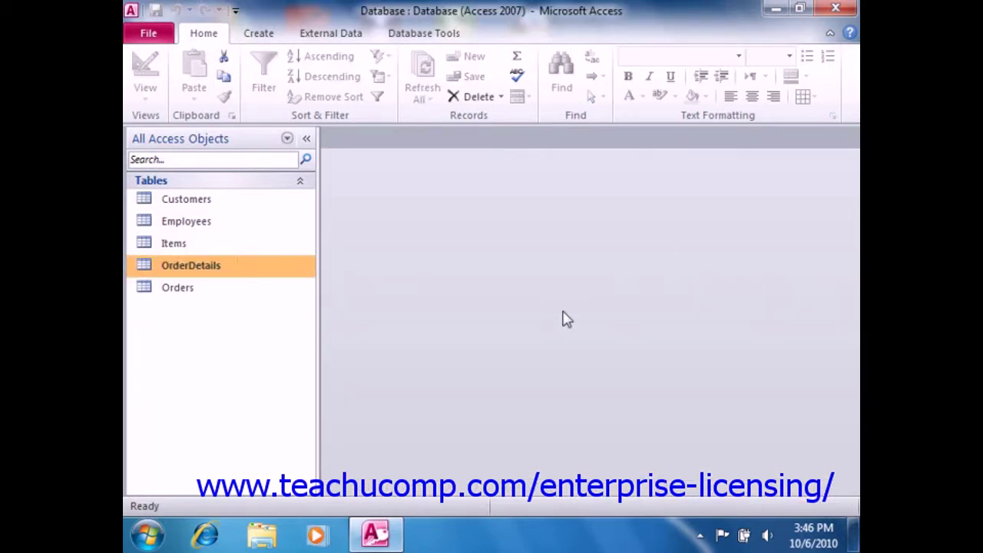